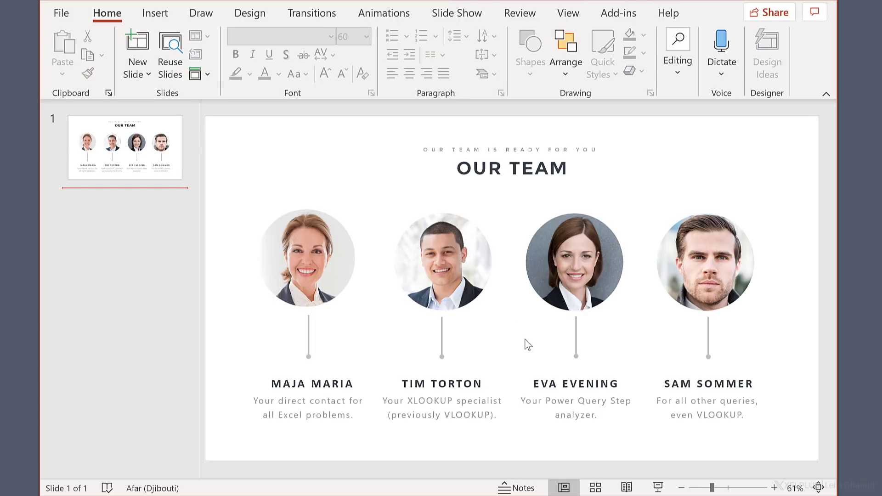
# - Give the Our Team slide a 06.00 Curtains transition and preview it in a slide show
pyautogui.click(657, 488)
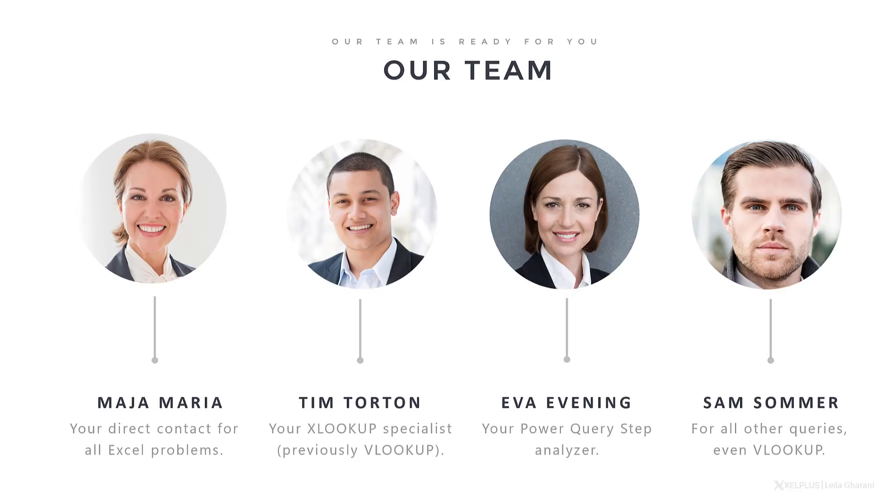
pyautogui.press('Escape')
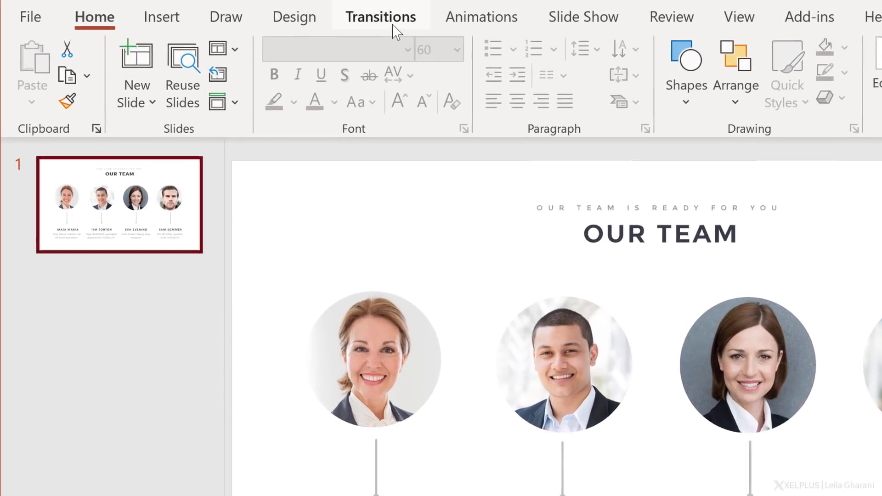
pyautogui.click(393, 25)
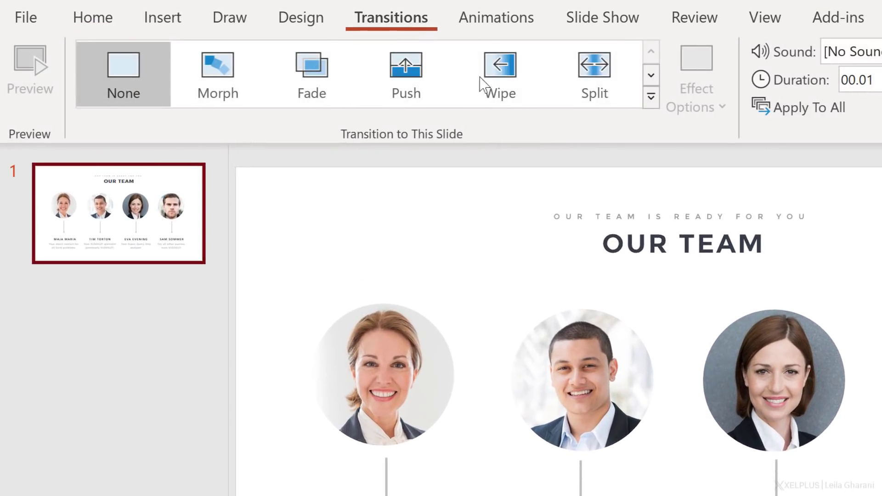
pyautogui.click(650, 99)
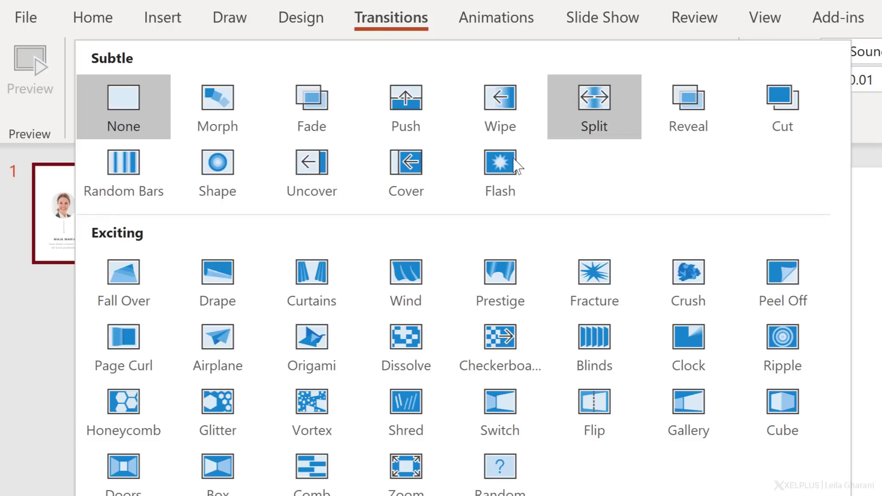
pyautogui.press('Escape')
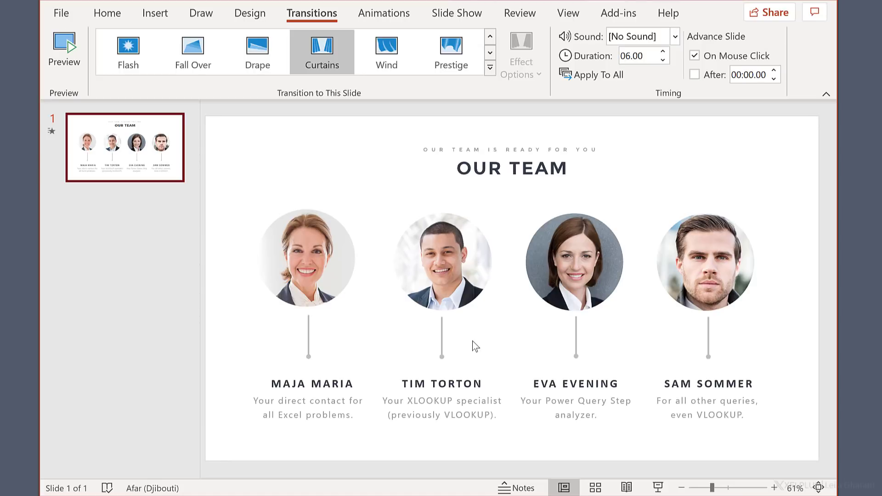
pyautogui.click(656, 488)
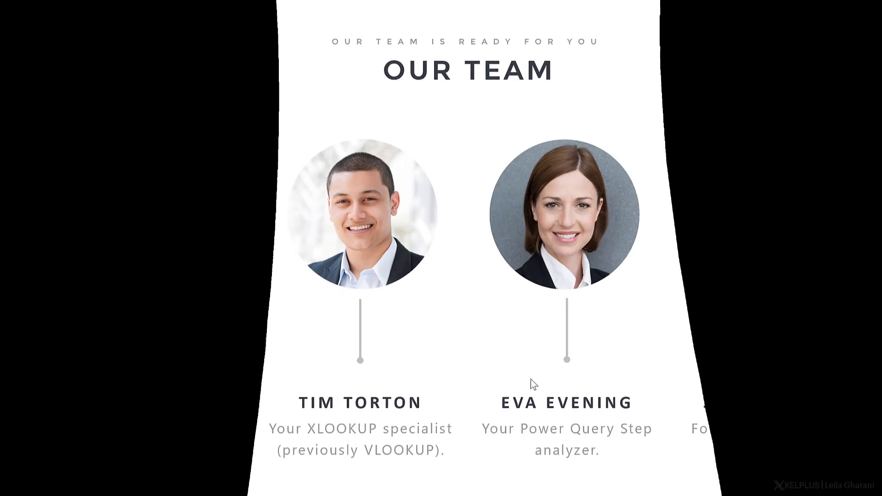
pyautogui.press('Escape')
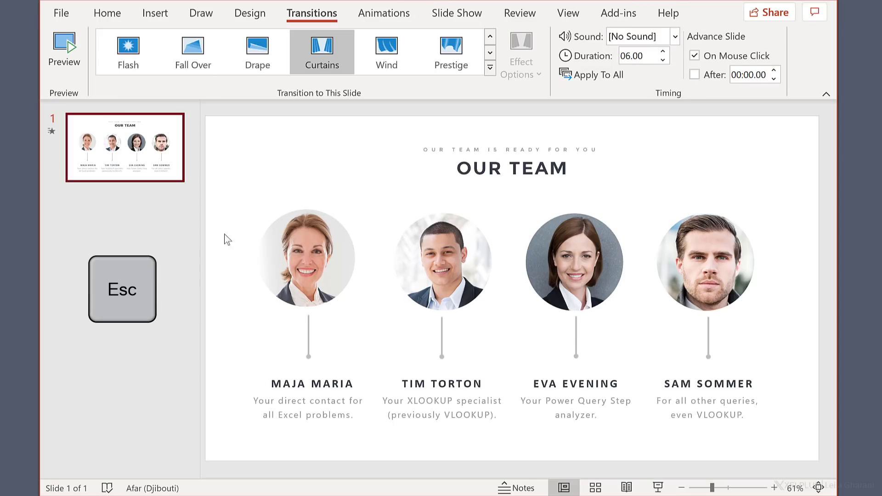
# - Add a new slide before Our Team, delete its title and subtitle placeholders, and preview the show
pyautogui.rightClick(142, 110)
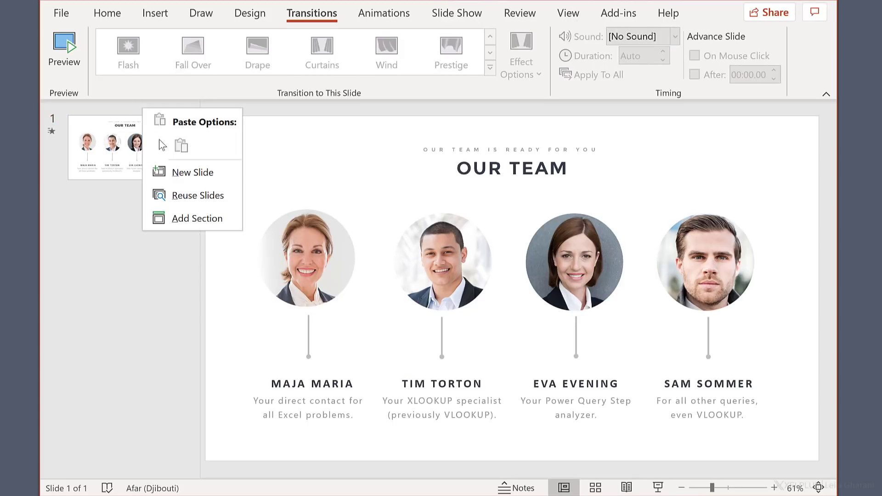
pyautogui.click(187, 173)
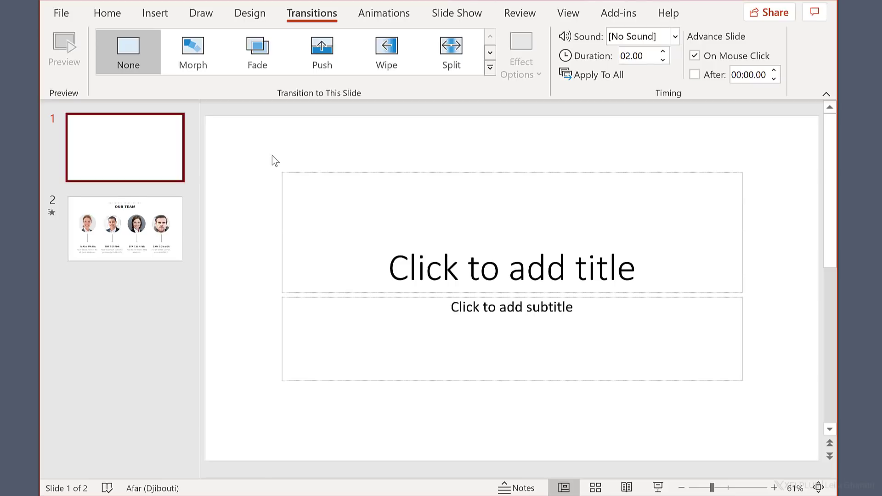
pyautogui.moveTo(272, 156); pyautogui.dragTo(759, 434)
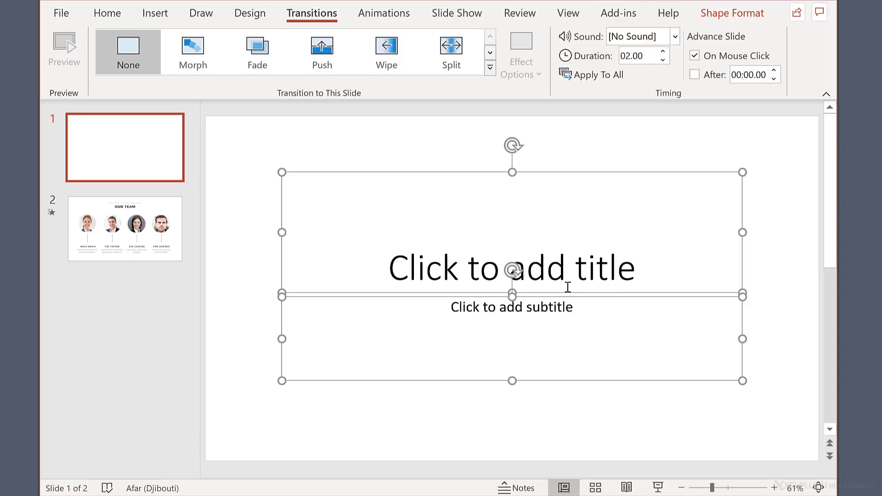
pyautogui.press('Delete')
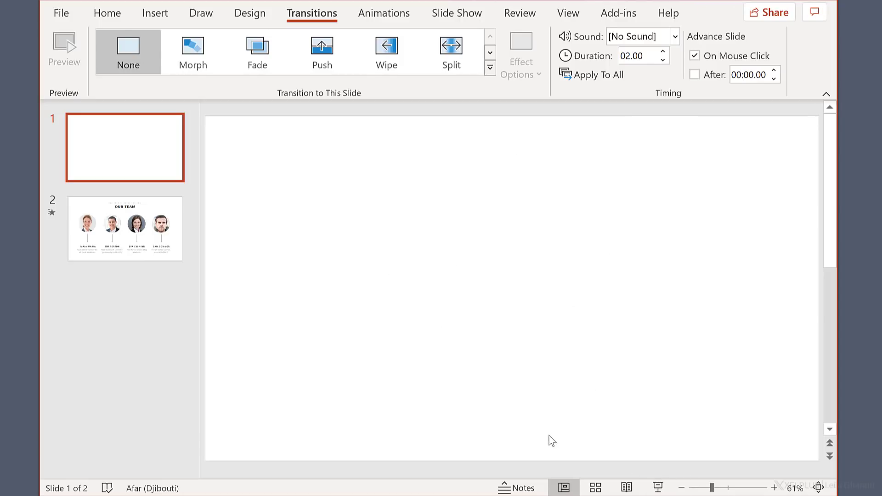
pyautogui.click(657, 486)
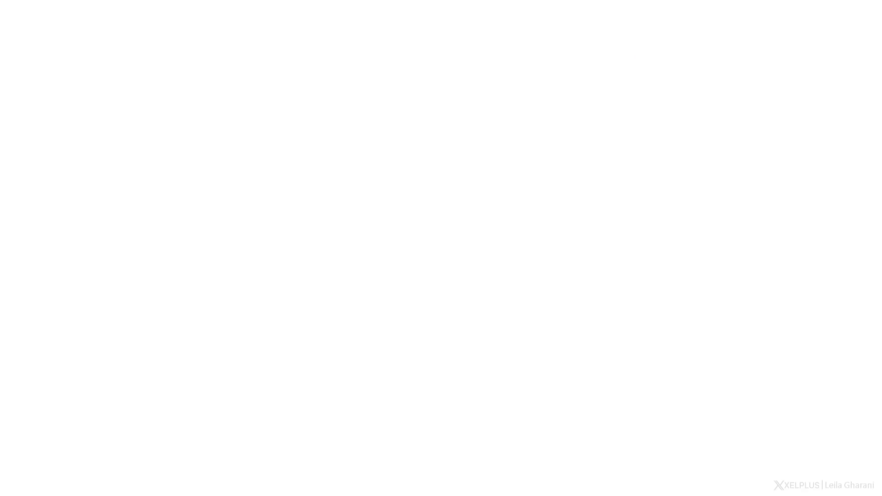
pyautogui.click(653, 463)
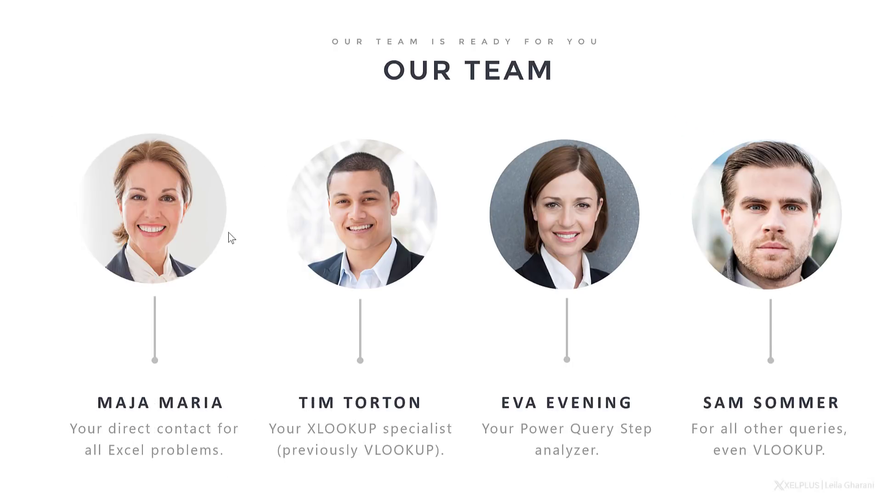
# - Insert the Red Curtains.png picture from this device onto the blank first slide
pyautogui.press('Escape')
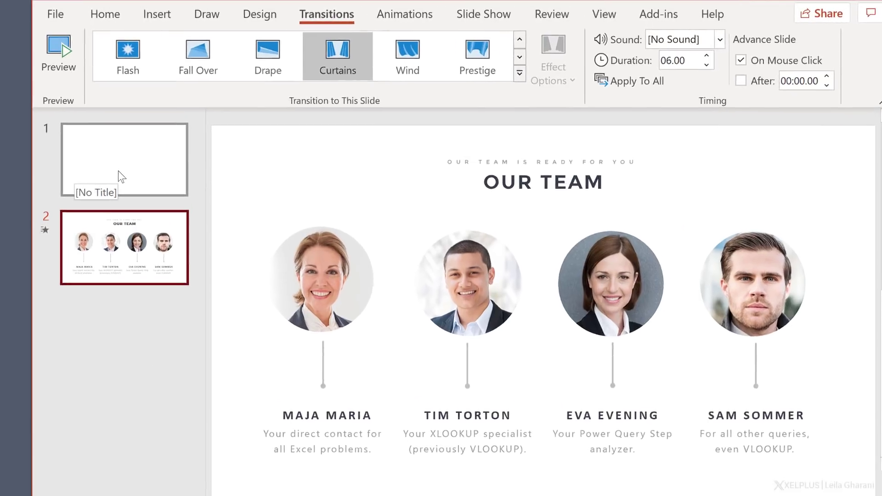
pyautogui.click(118, 169)
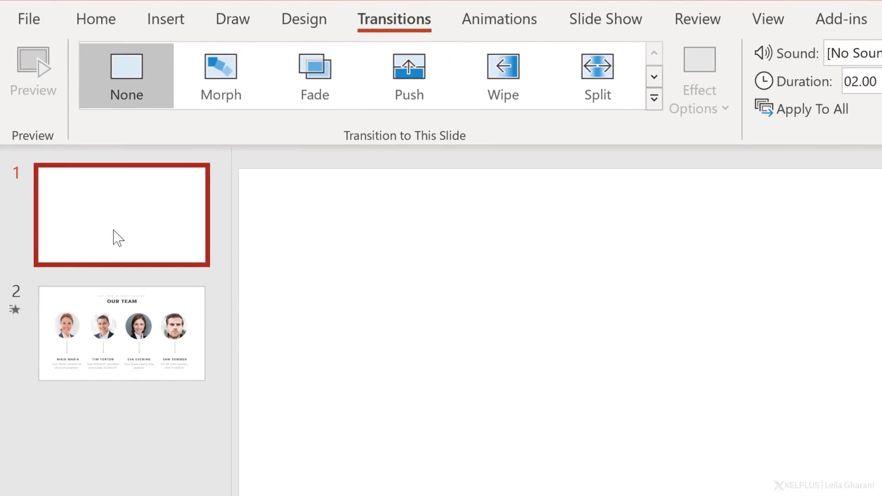
pyautogui.click(167, 21)
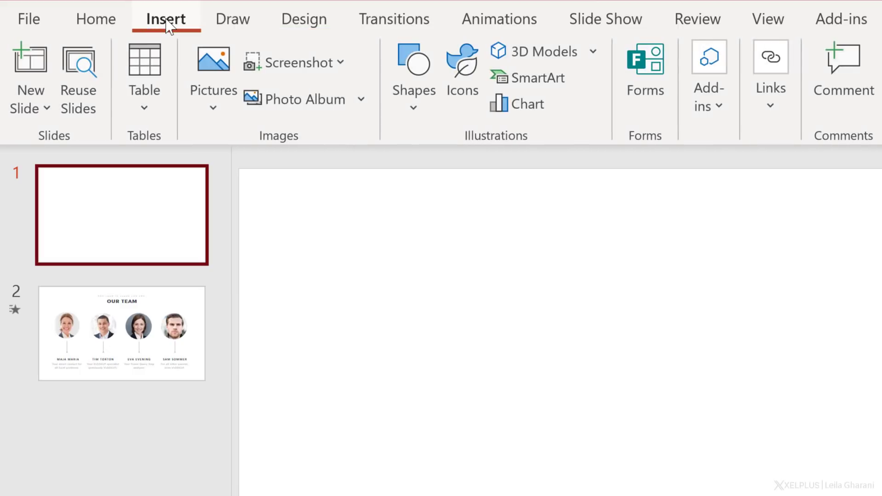
pyautogui.click(202, 85)
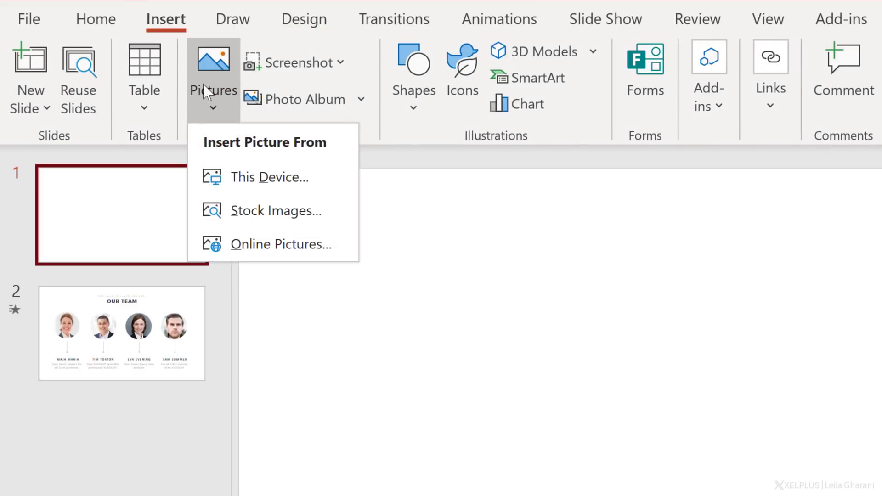
pyautogui.click(255, 185)
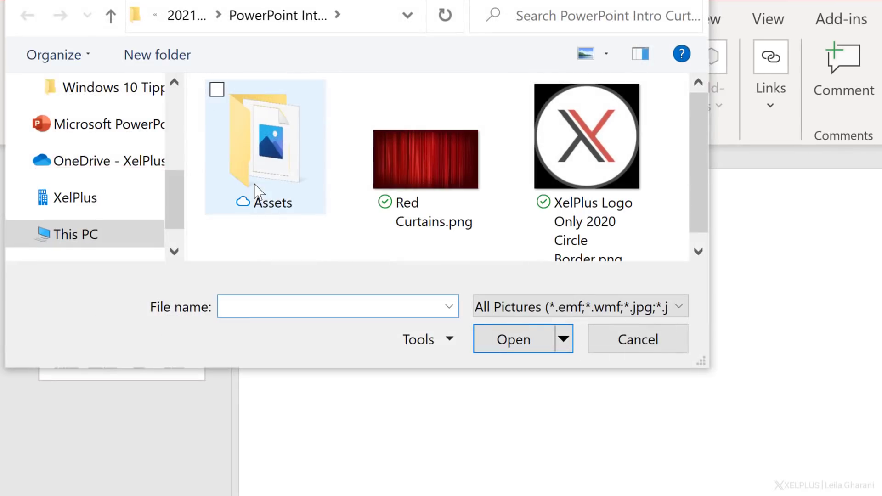
pyautogui.click(424, 213)
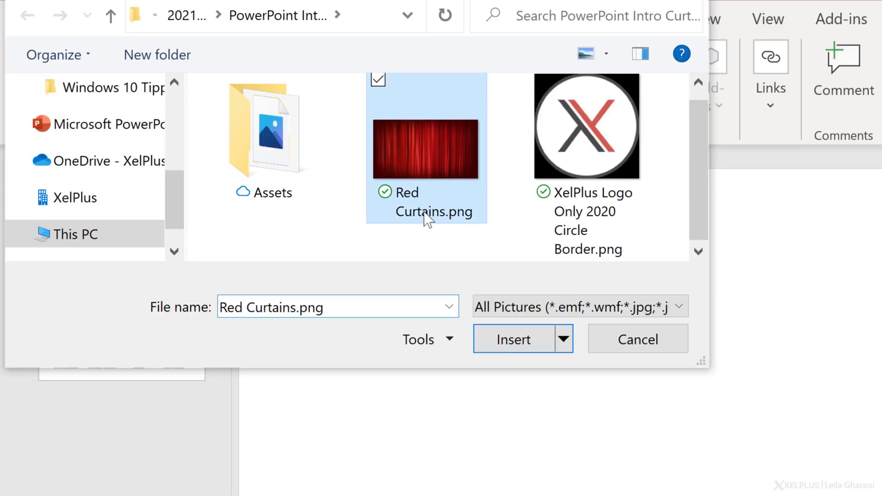
pyautogui.click(529, 342)
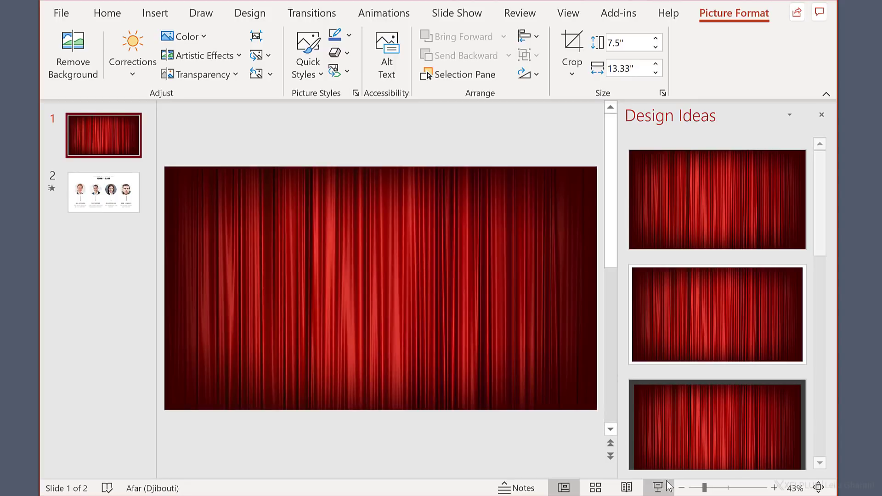
# - Preview the curtain reveal, then shorten Our Team's Curtains duration from 06.00 toward 04.00
pyautogui.click(659, 488)
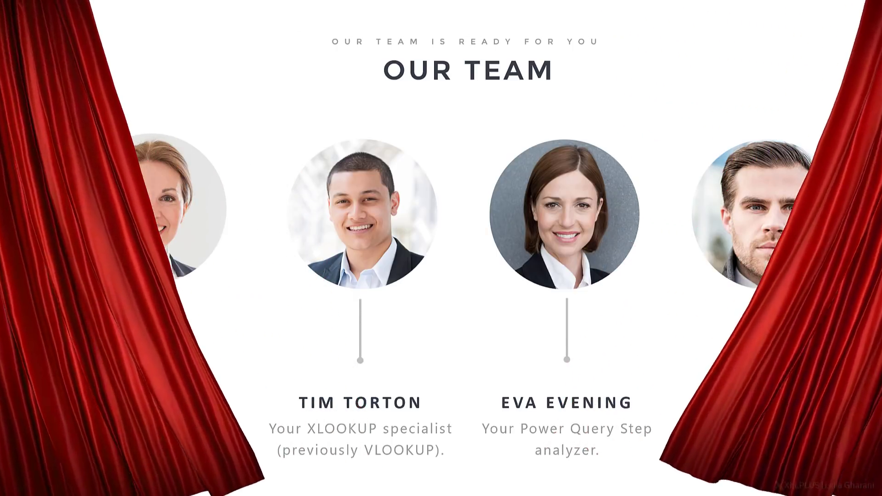
pyautogui.press('Escape')
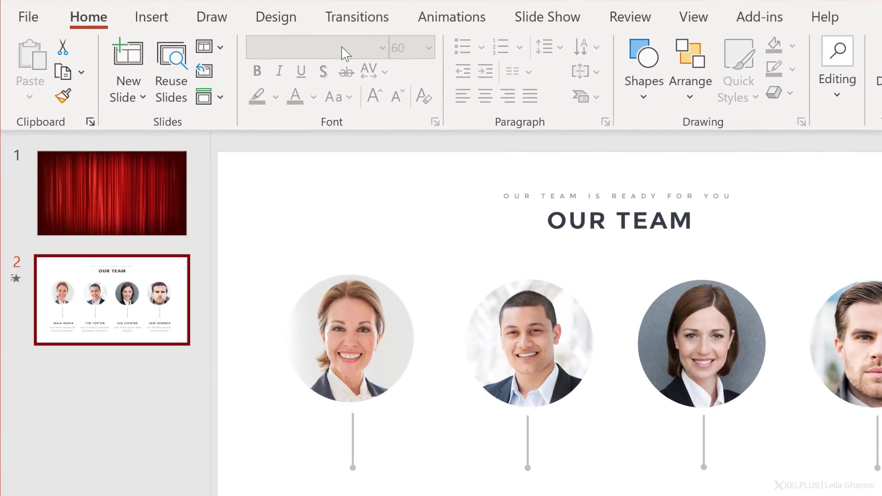
pyautogui.click(352, 18)
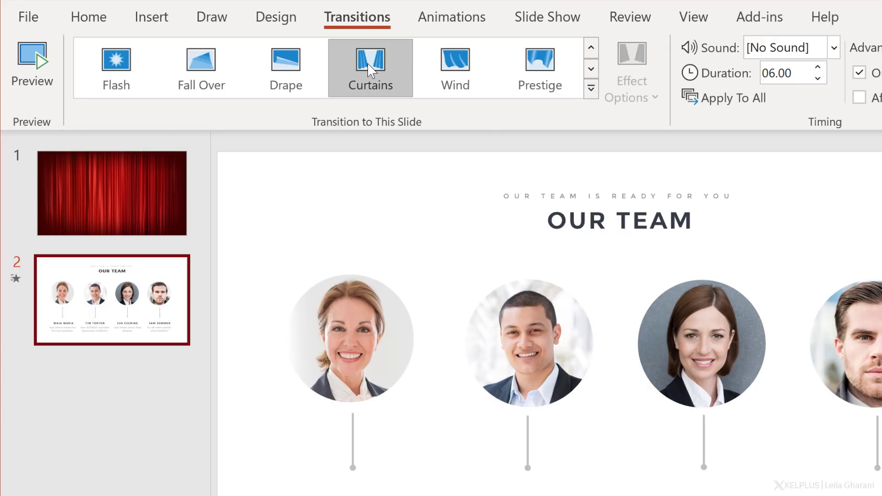
pyautogui.click(817, 79)
pyautogui.click(817, 79)
pyautogui.click(817, 79)
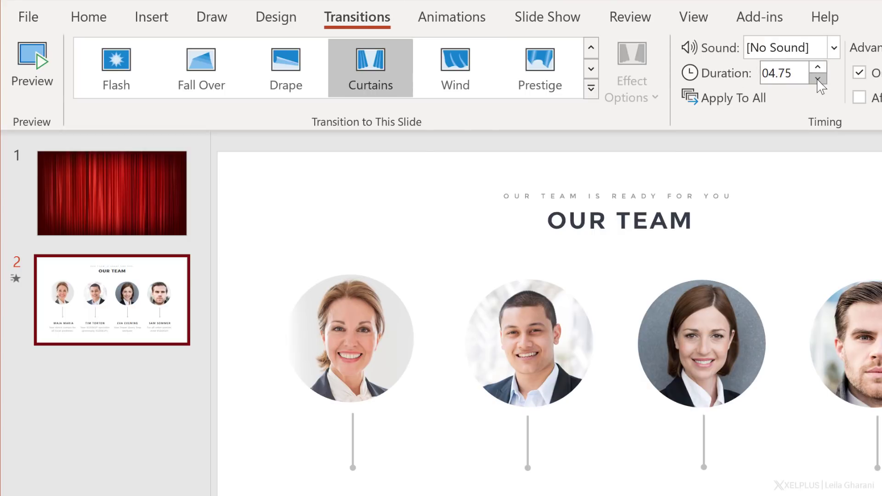
pyautogui.click(817, 79)
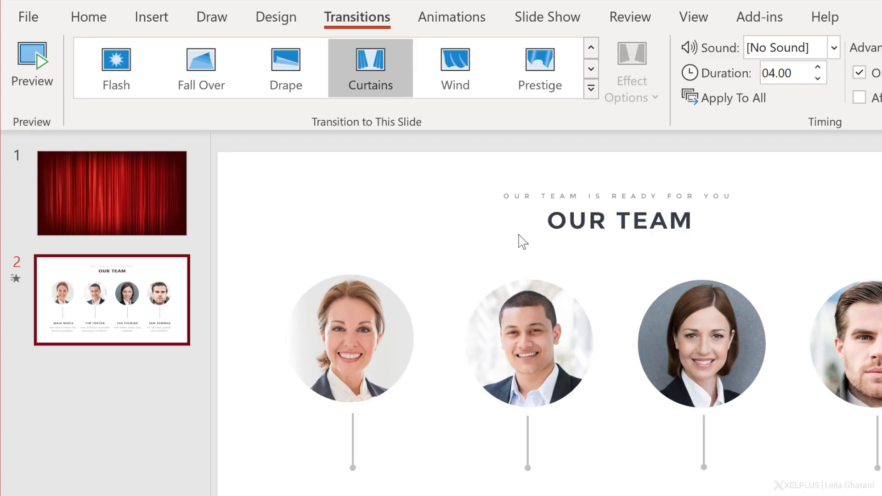
# - Place the circular X logo on the curtain slide, then run the show through to Our Team
pyautogui.click(164, 211)
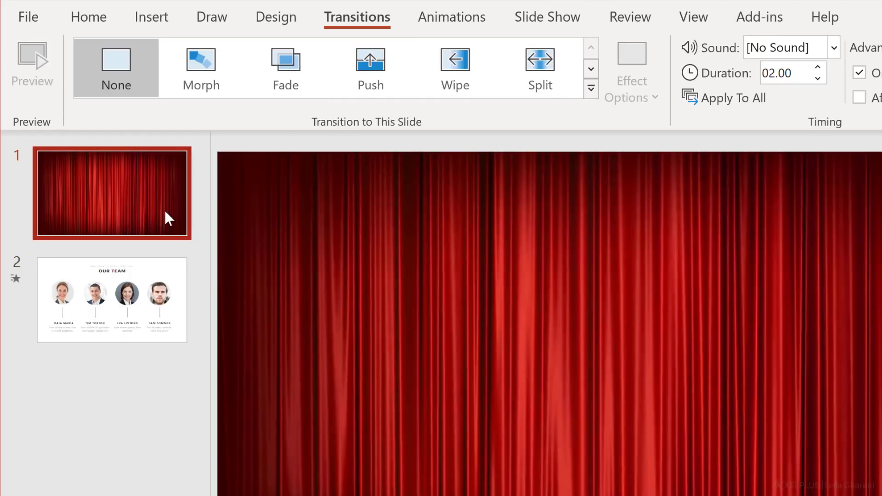
pyautogui.click(141, 29)
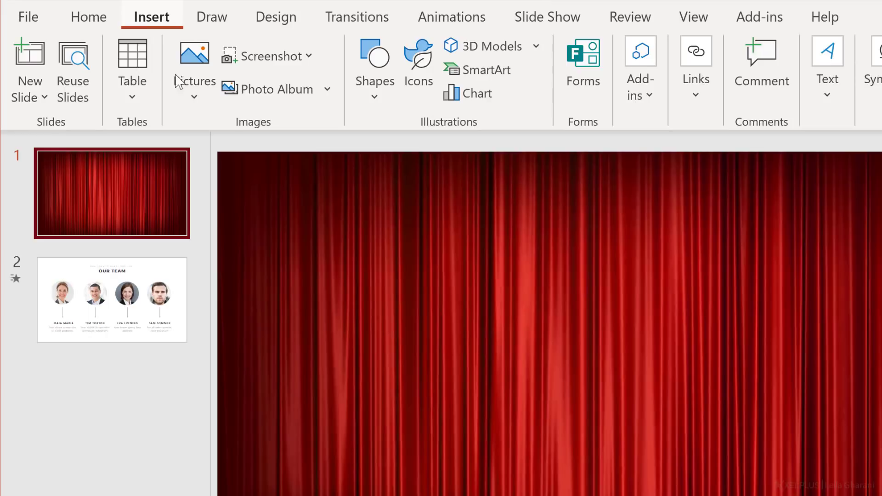
pyautogui.click(188, 96)
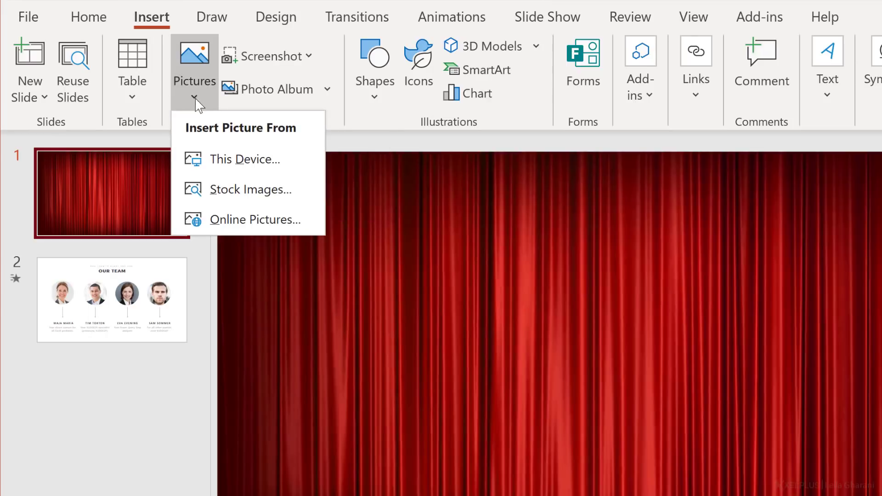
pyautogui.click(222, 160)
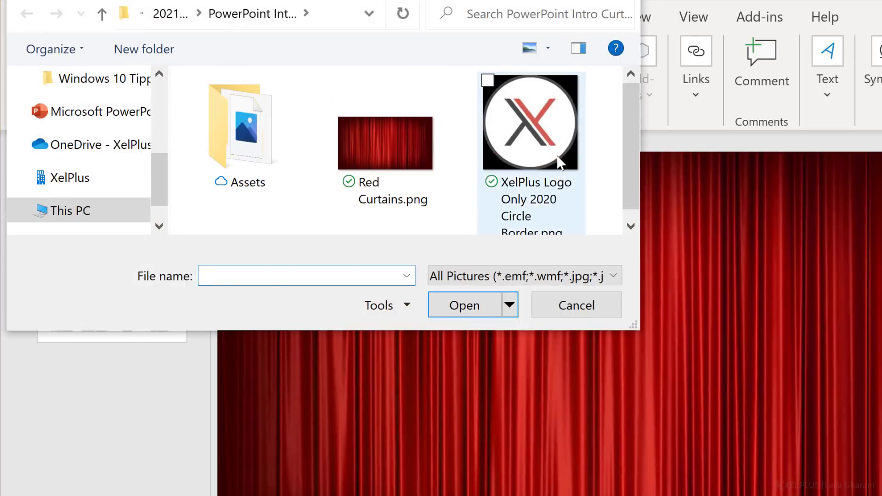
pyautogui.click(560, 162)
pyautogui.click(490, 313)
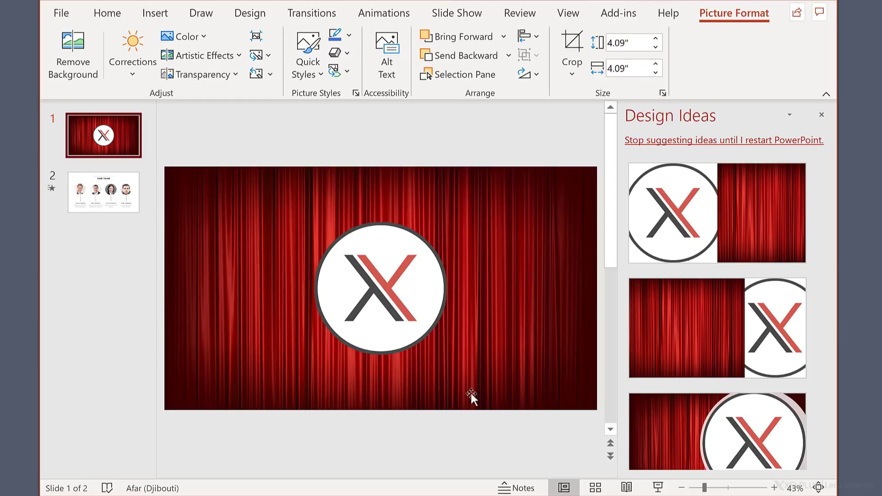
pyautogui.click(656, 487)
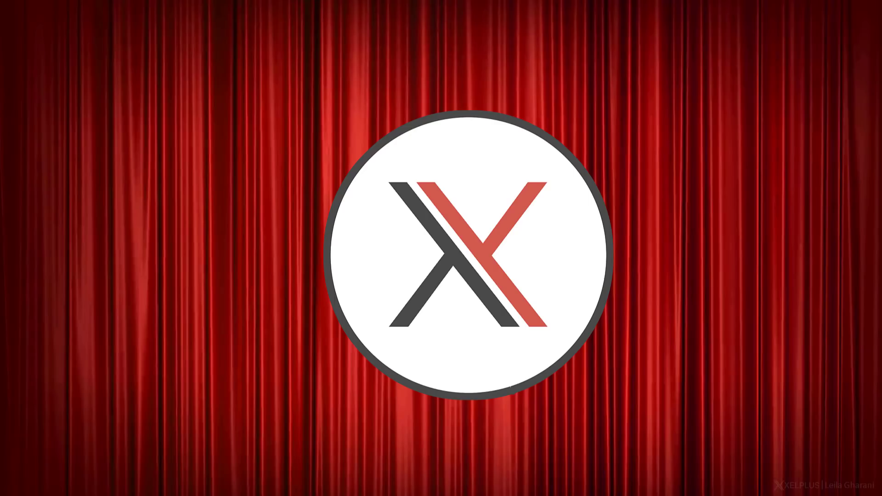
pyautogui.press('space')
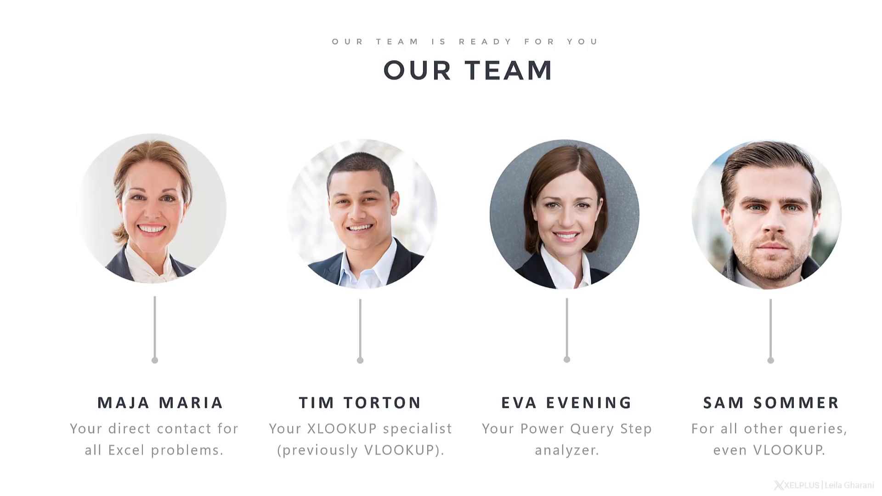
# - End the show and delete both the curtain picture and the X logo from slide 1
pyautogui.press('Escape')
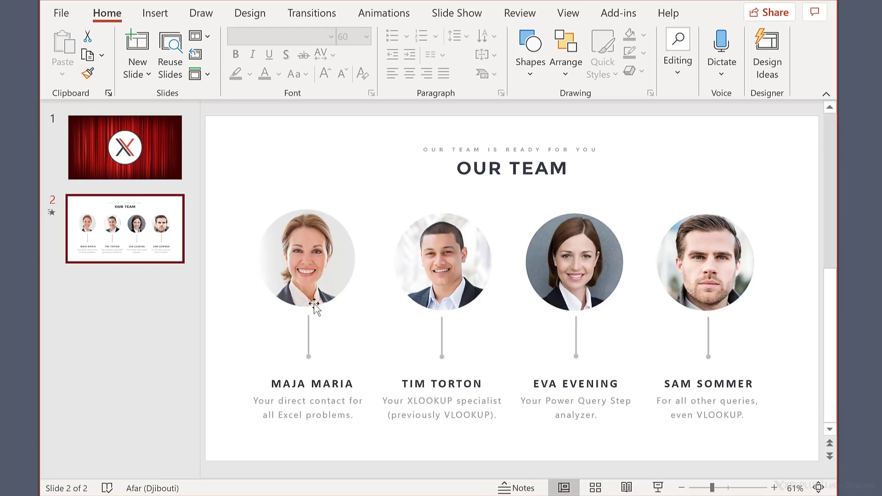
pyautogui.press('Up')
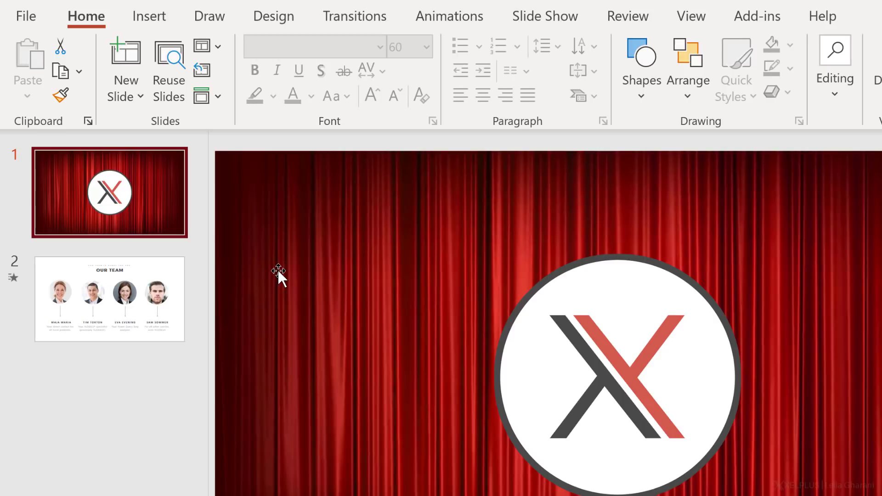
pyautogui.click(278, 271)
pyautogui.press('Delete')
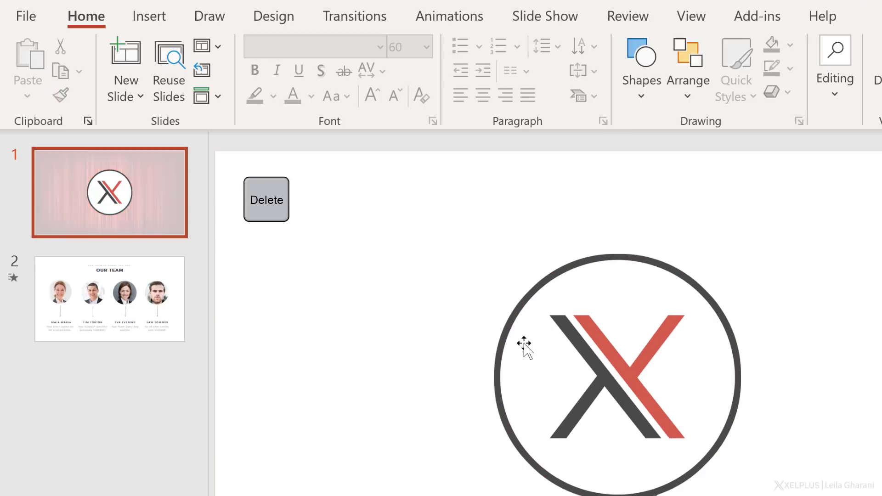
pyautogui.click(505, 324)
pyautogui.press('Delete')
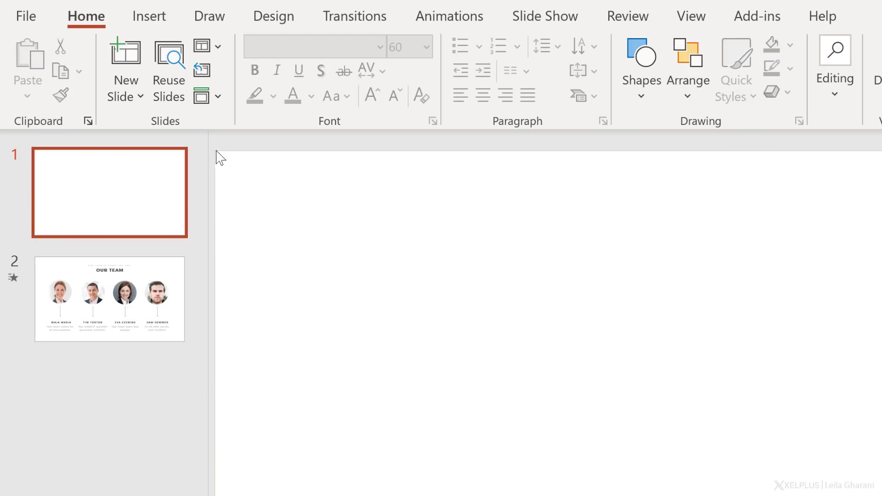
pyautogui.click(148, 16)
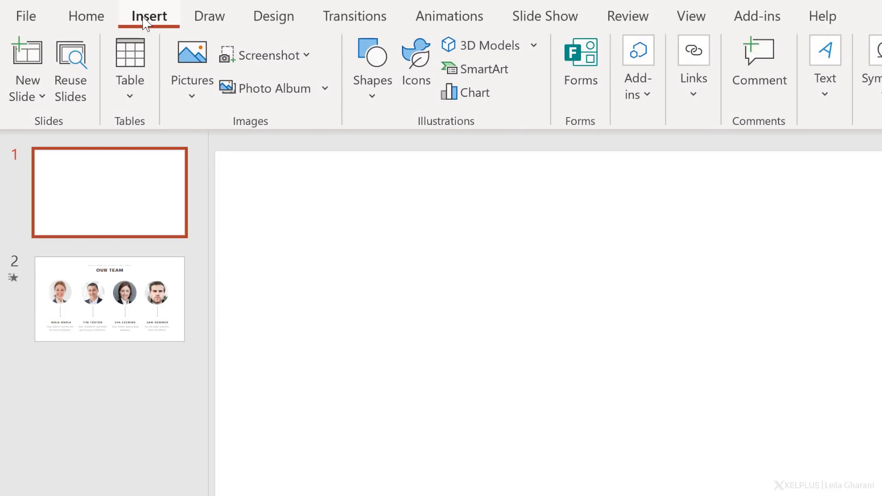
# - Search Online Pictures for 'curtain' and browse the results
pyautogui.click(193, 82)
pyautogui.click(250, 228)
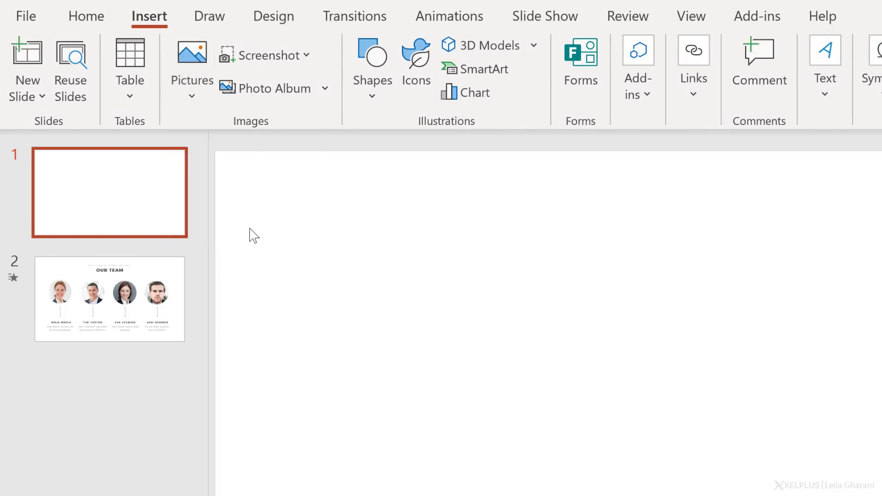
pyautogui.write('curtain')
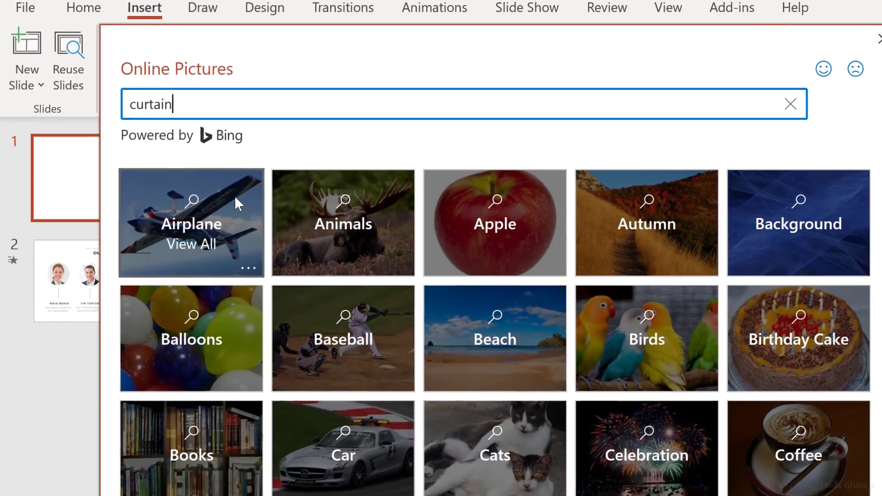
pyautogui.press('Return')
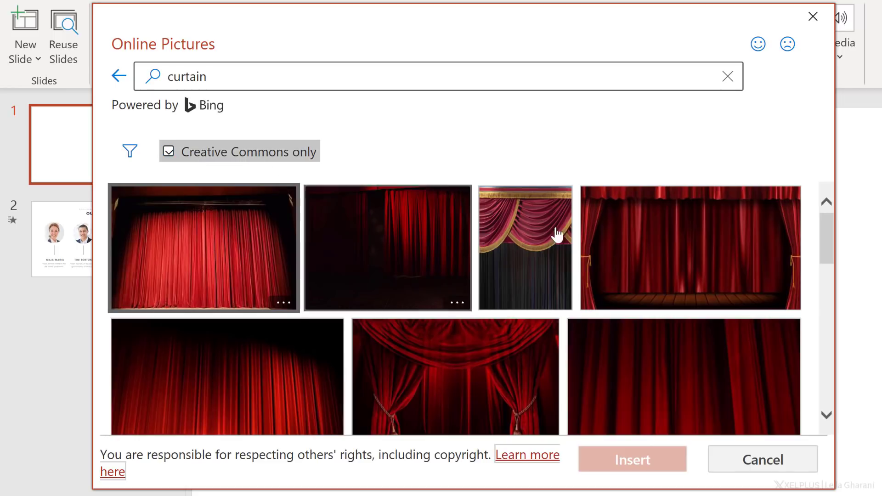
pyautogui.scroll(-3, 600, 242)
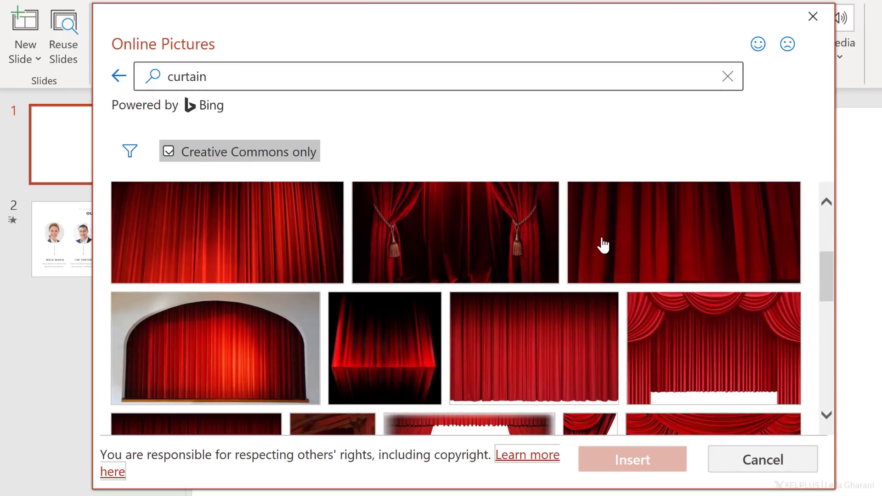
pyautogui.scroll(-3, 601, 244)
pyautogui.scroll(3, 596, 252)
pyautogui.scroll(3, 597, 258)
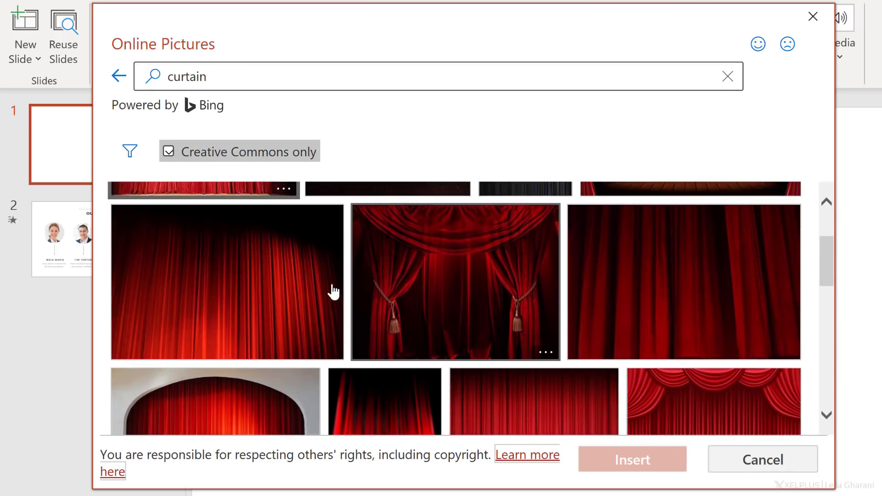
# - Insert the dark red curtain photo and apply the first Design Idea so it fills the slide
pyautogui.click(274, 281)
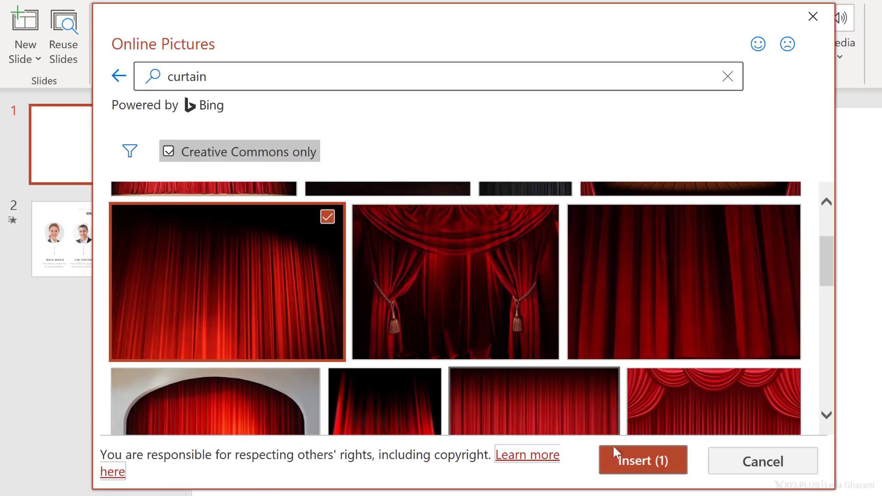
pyautogui.click(620, 458)
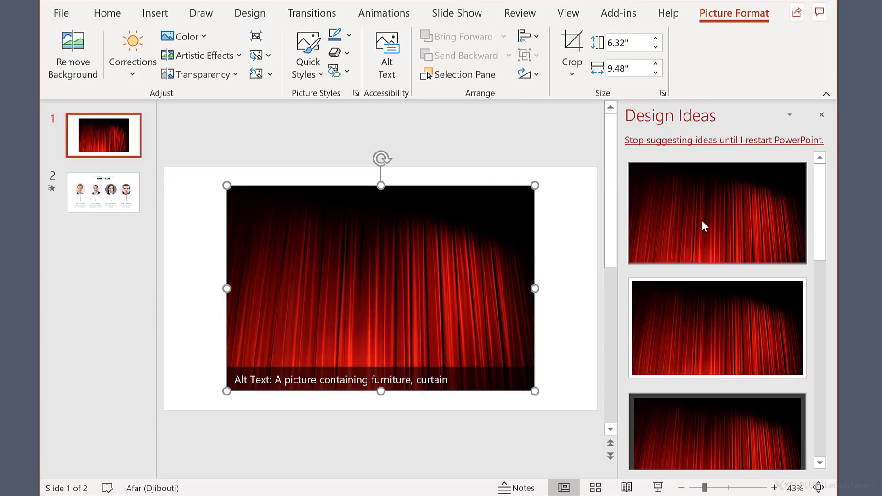
pyautogui.click(702, 220)
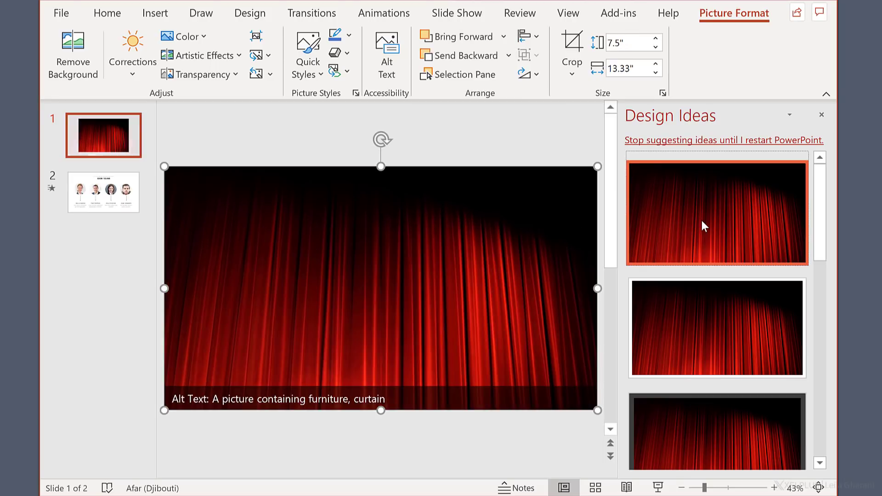